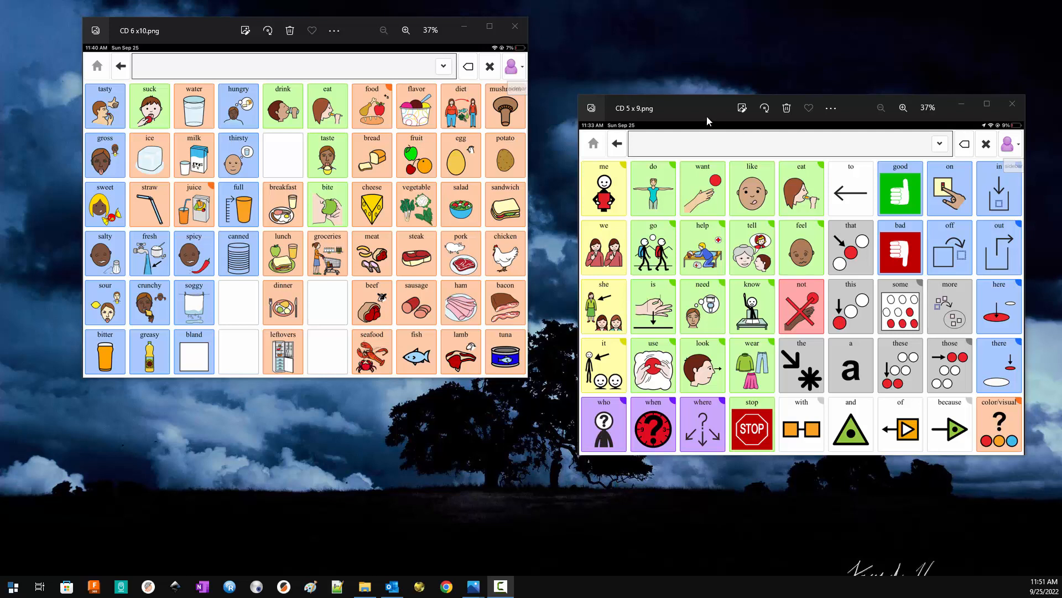
# - Place the CD 5 x 9.png window beside CD 6 x10.png and open keyguard_v48.scad from the ready to print designs folder
pyautogui.moveTo(706, 115); pyautogui.dragTo(656, 38)
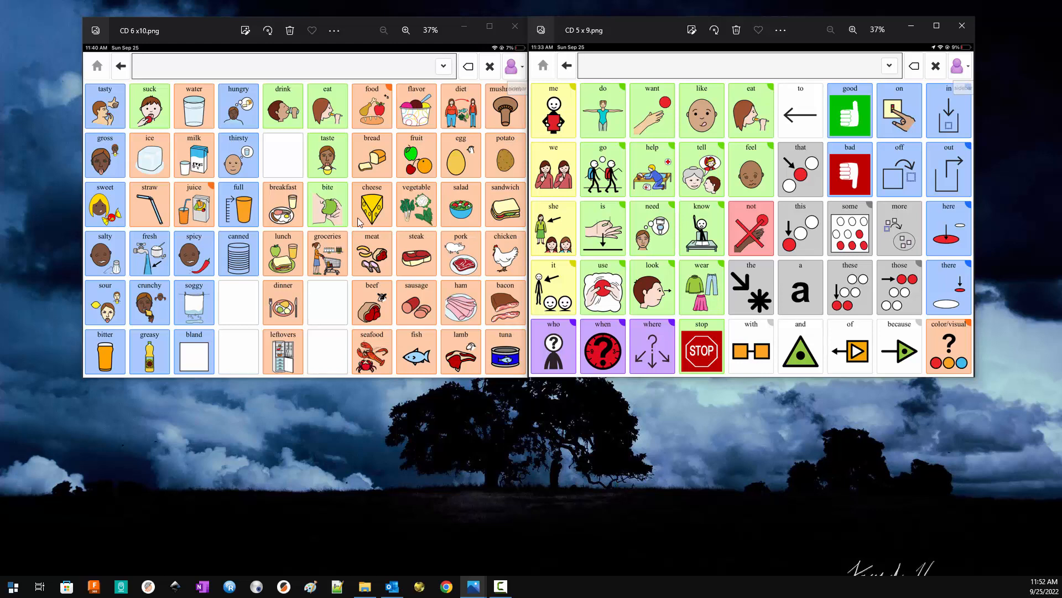
pyautogui.click(365, 586)
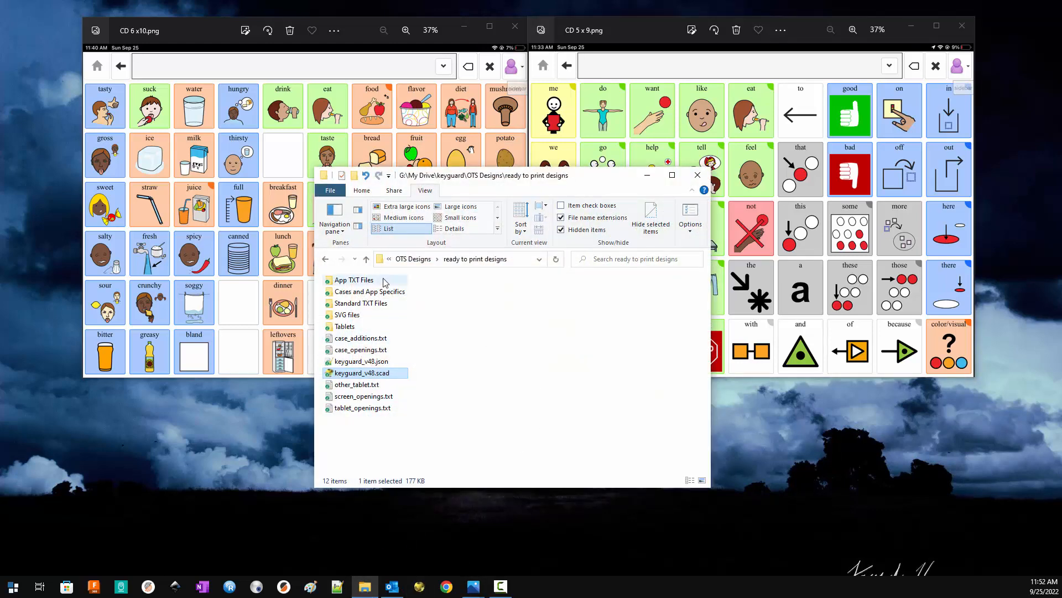
pyautogui.doubleClick(369, 375)
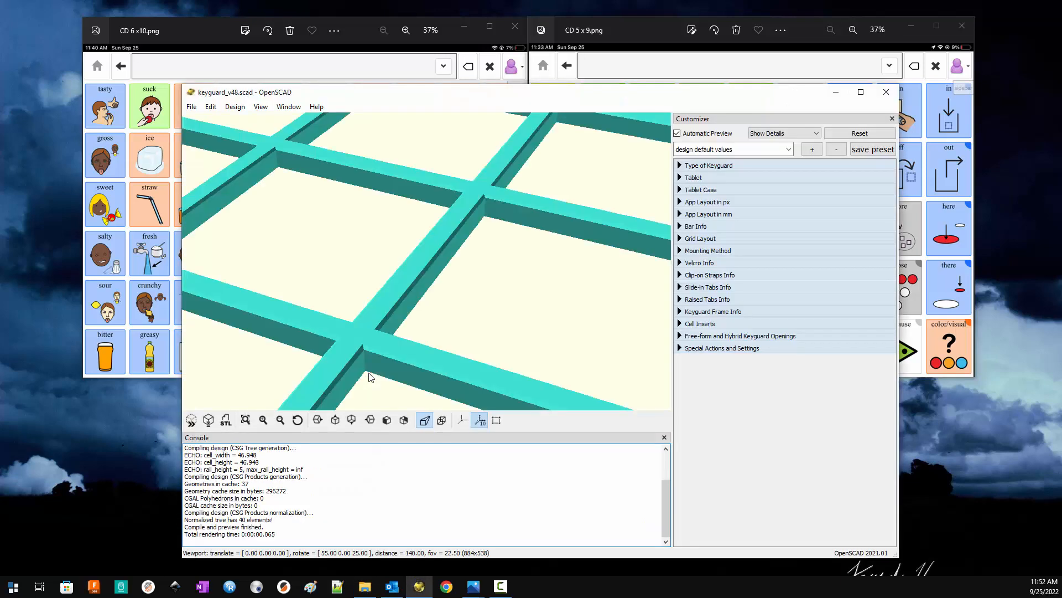
# - Load the "Fintie - Cough Drop QC 60" preset for the keyguard design
pyautogui.scroll(-1, 469, 285)
pyautogui.scroll(-11, 470, 288)
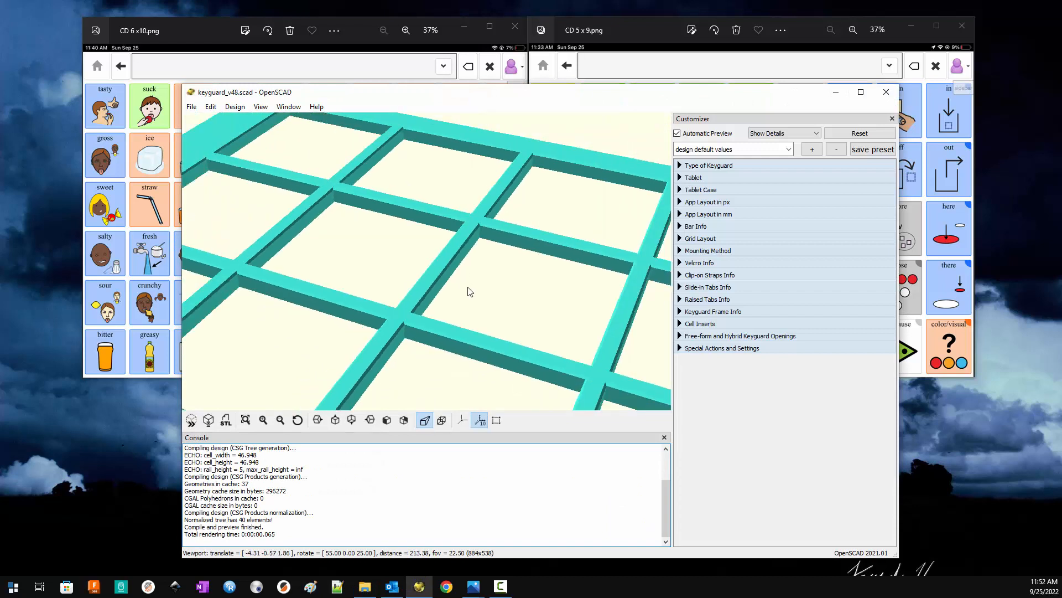
pyautogui.moveTo(467, 292)
pyautogui.mouseDown(button='right')
pyautogui.moveTo(454, 277)
pyautogui.moveTo(463, 271)
pyautogui.moveTo(462, 285)
pyautogui.mouseUp(button='right')
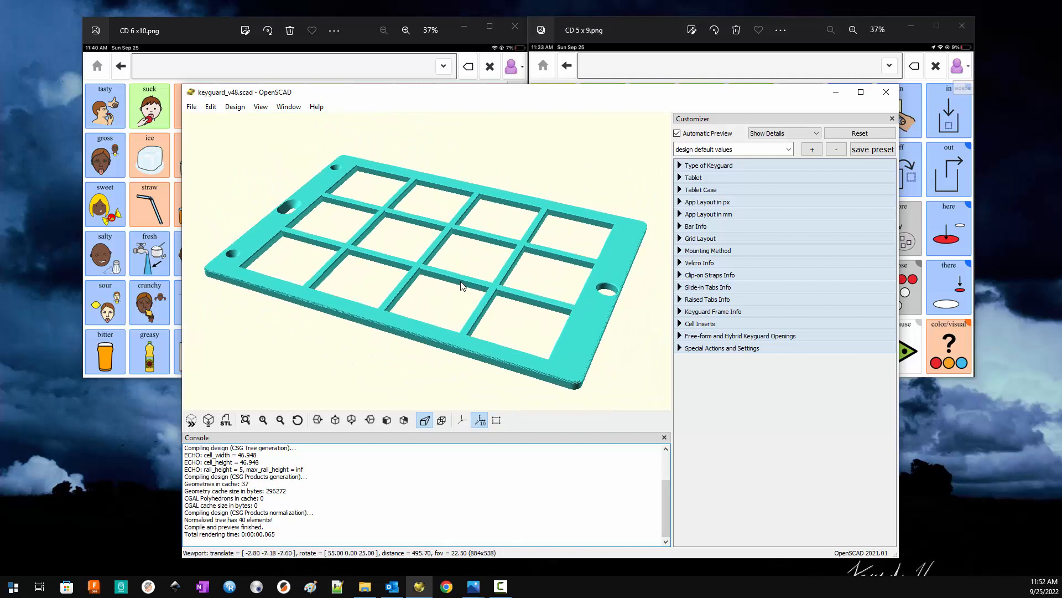
pyautogui.click(789, 149)
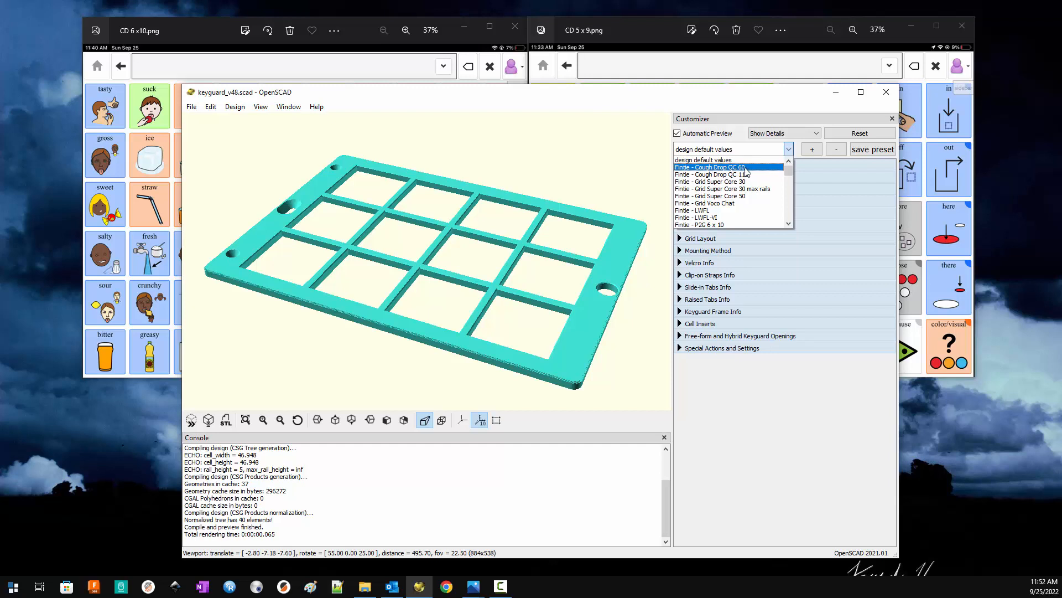
pyautogui.click(705, 168)
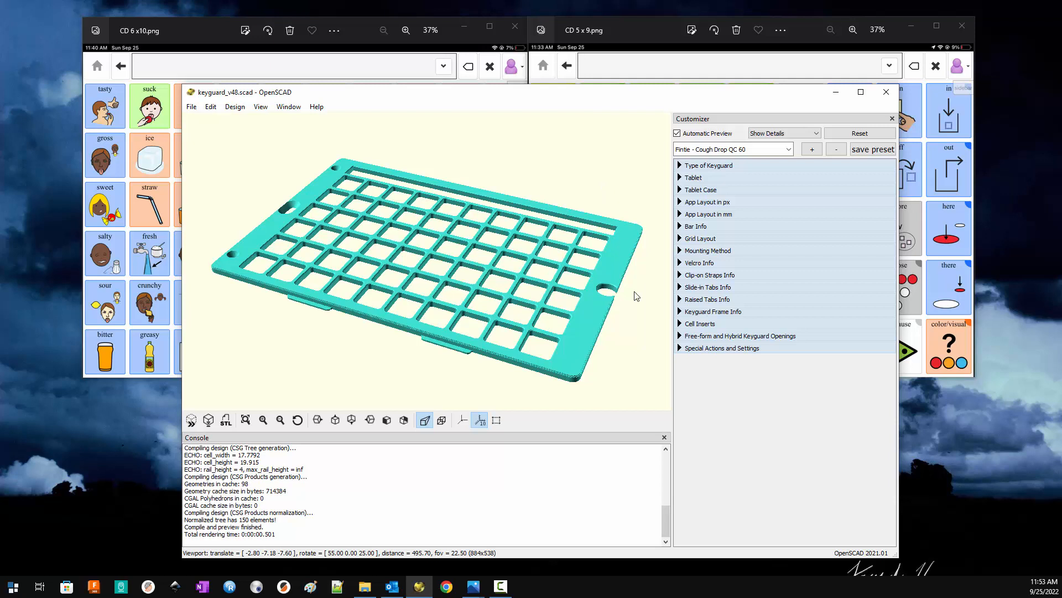
# - Copy all five text files from Standard TXT Files into the ready to print designs folder, replacing the existing ones
pyautogui.click(367, 590)
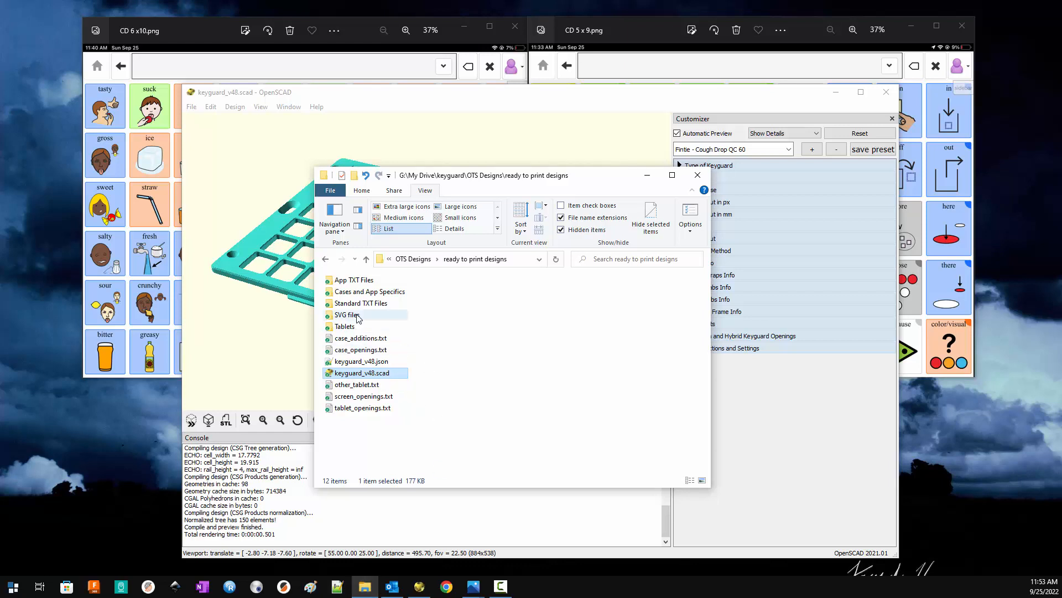
pyautogui.doubleClick(373, 304)
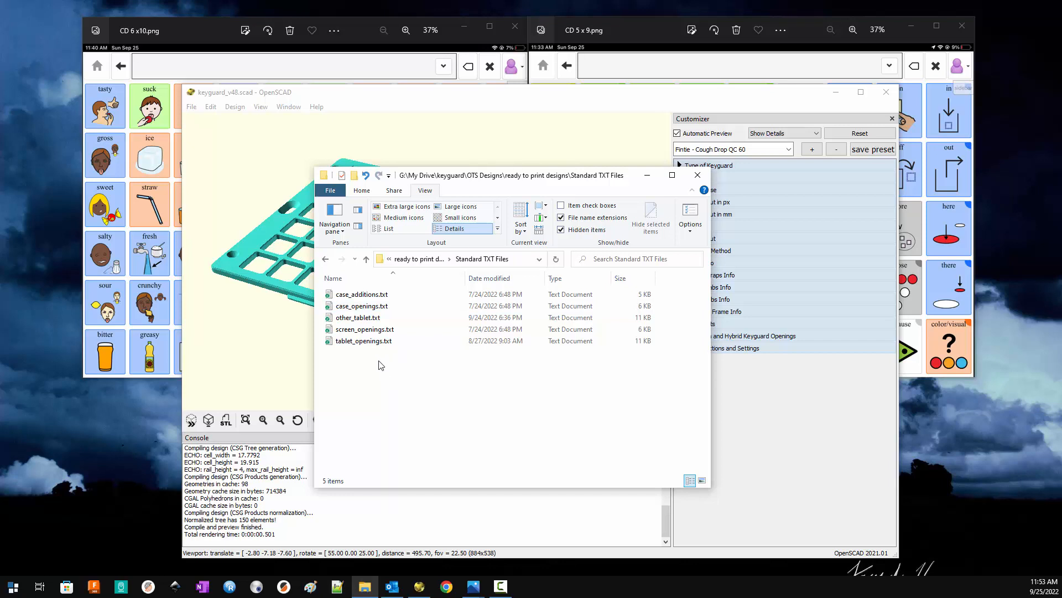
pyautogui.moveTo(406, 372); pyautogui.dragTo(343, 288)
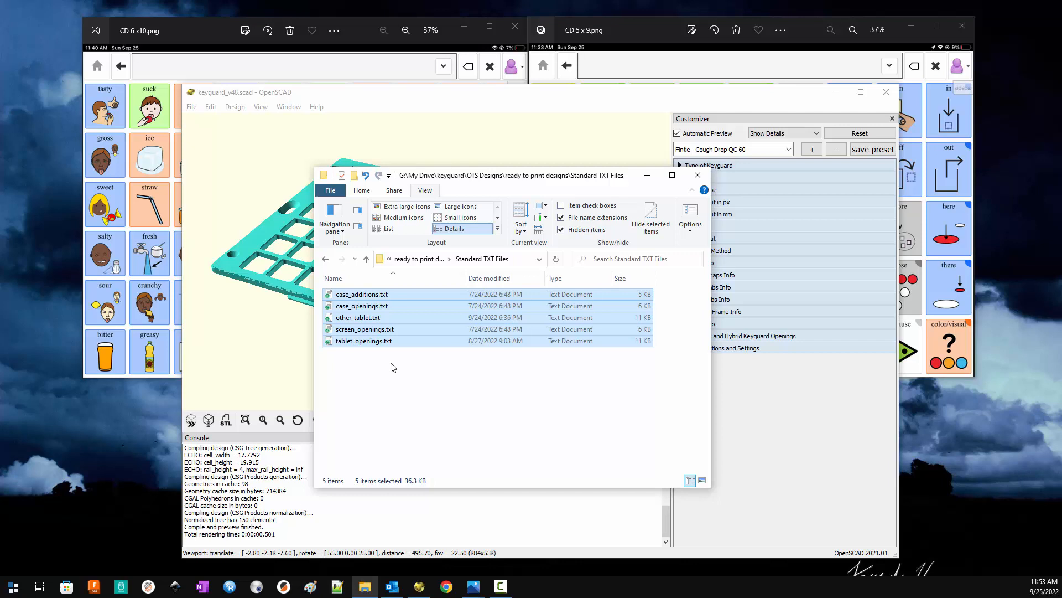
pyautogui.click(367, 260)
pyautogui.hotkey('ctrl', 'v')
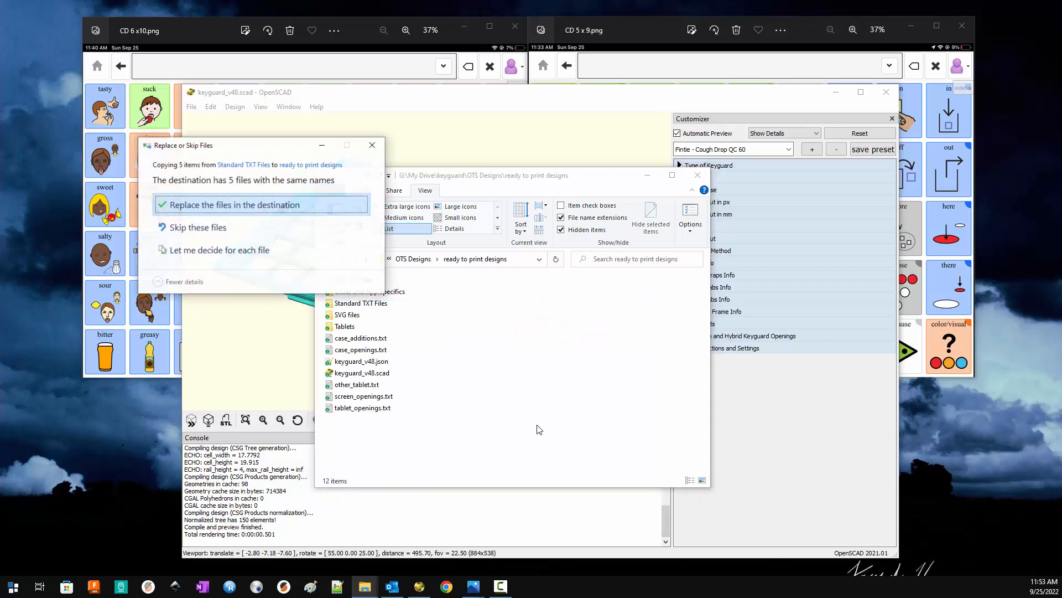
pyautogui.click(213, 206)
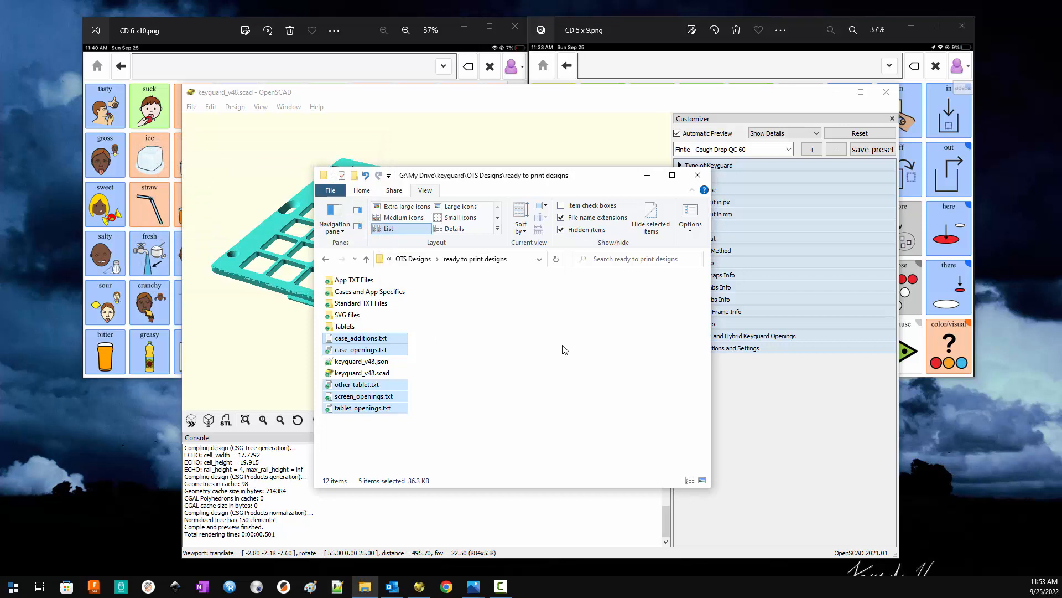
pyautogui.click(402, 458)
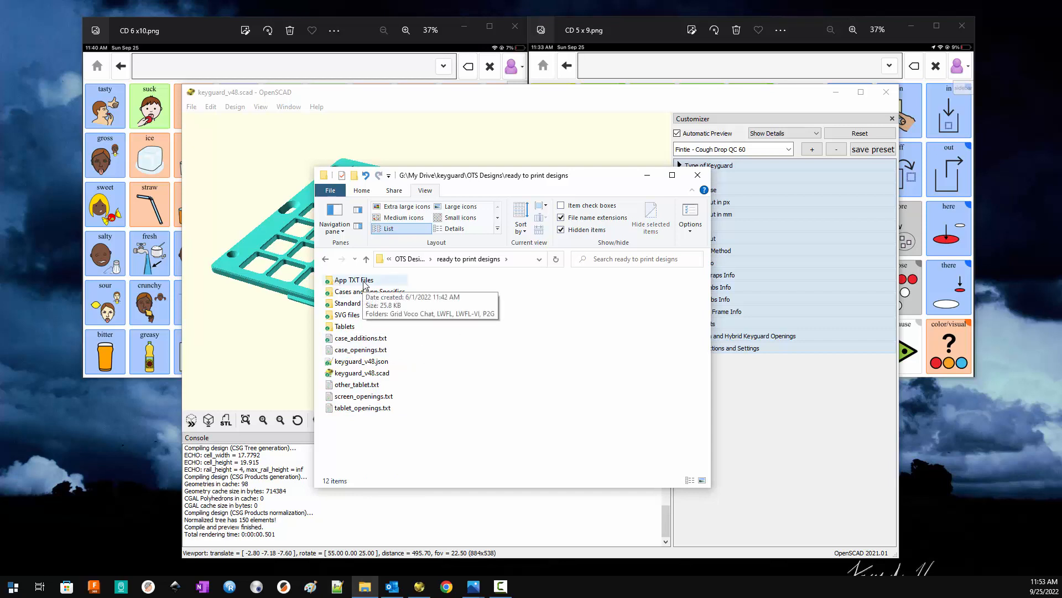
# - Replace case_additions.txt in ready to print designs with the Fintie Case version from Cases and App Specifics, and refresh the preview in OpenSCAD
pyautogui.doubleClick(364, 281)
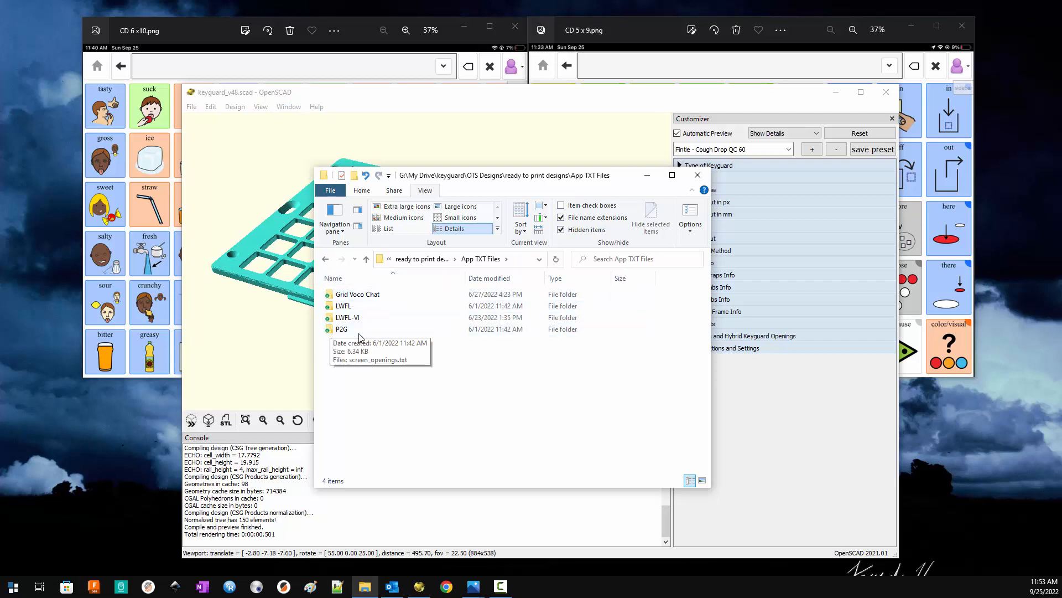
pyautogui.click(367, 260)
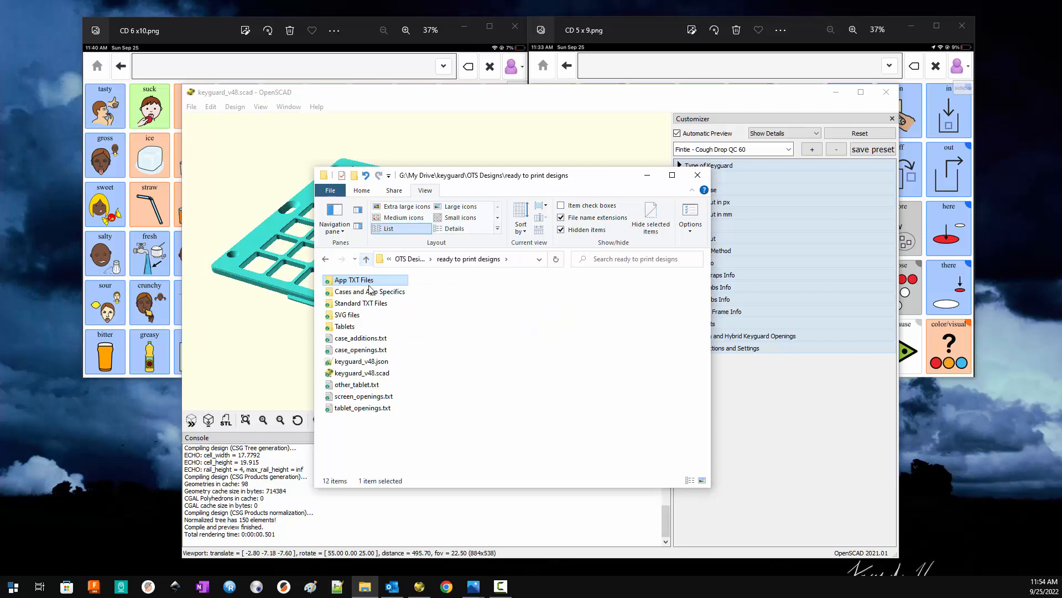
pyautogui.doubleClick(362, 293)
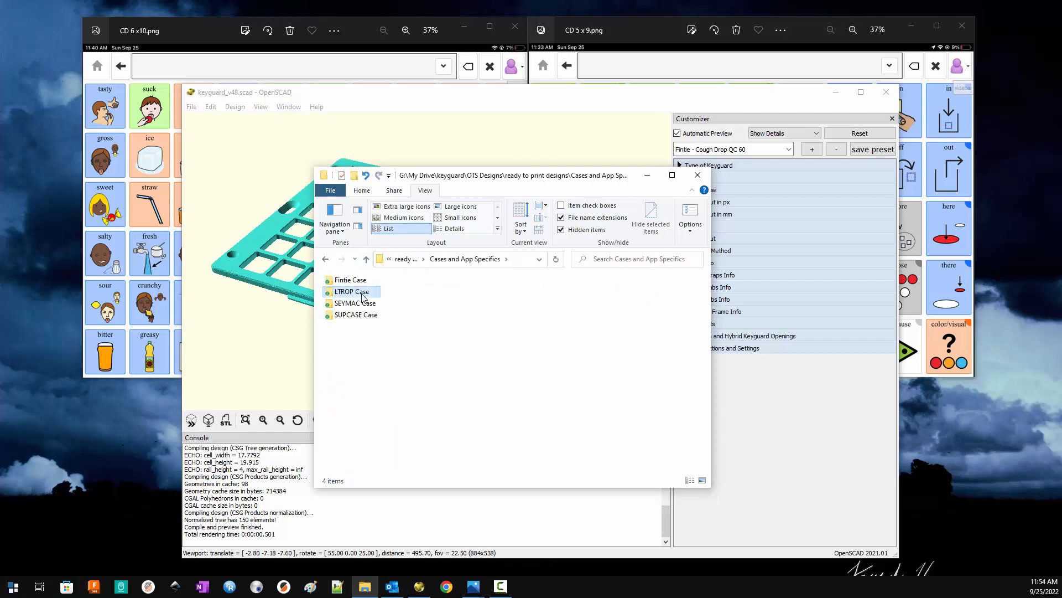
pyautogui.click(502, 436)
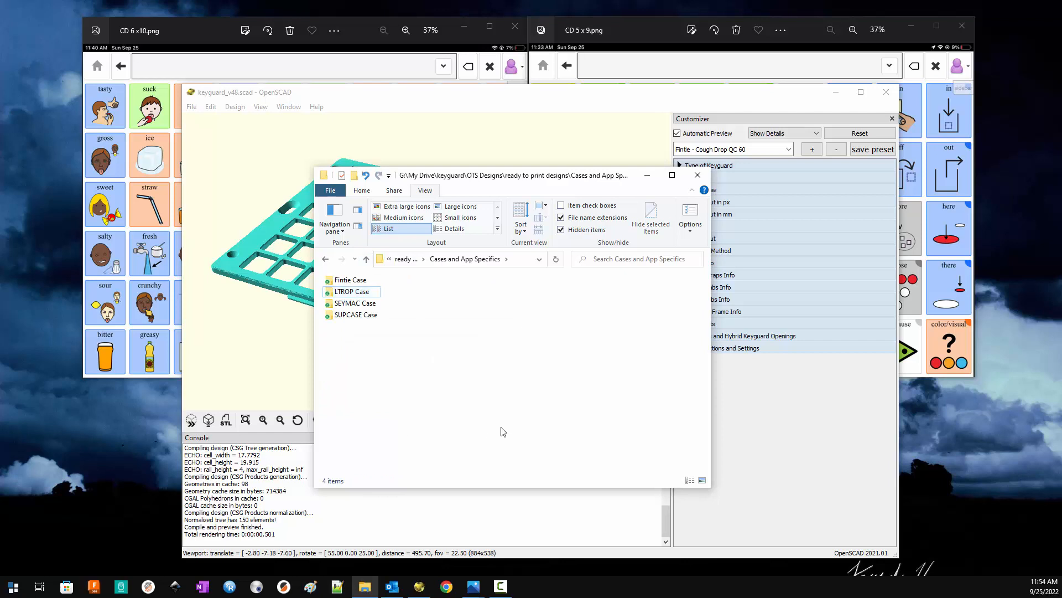
pyautogui.click(353, 282)
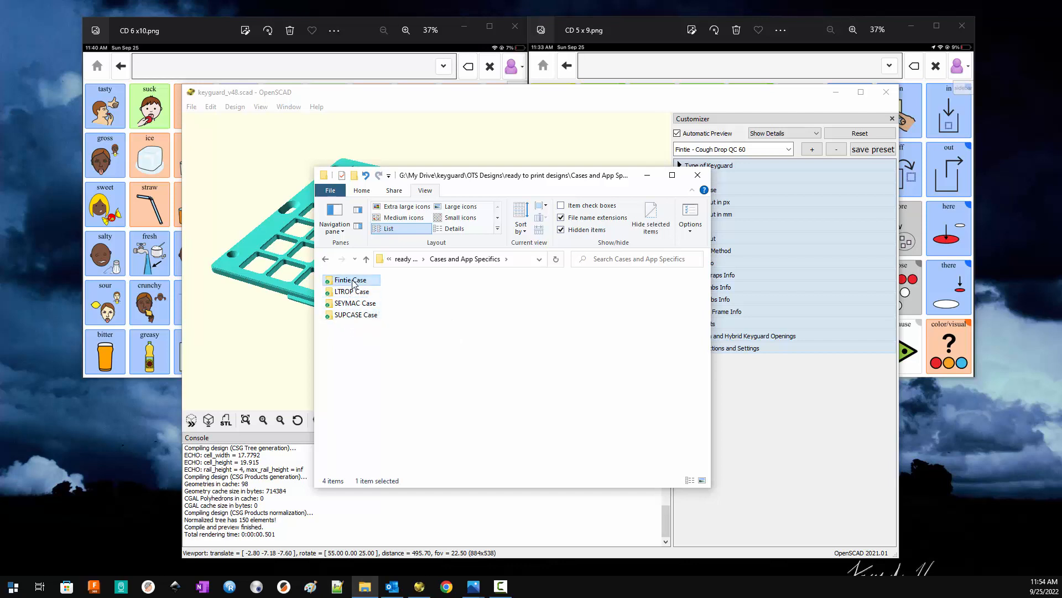
pyautogui.doubleClick(353, 281)
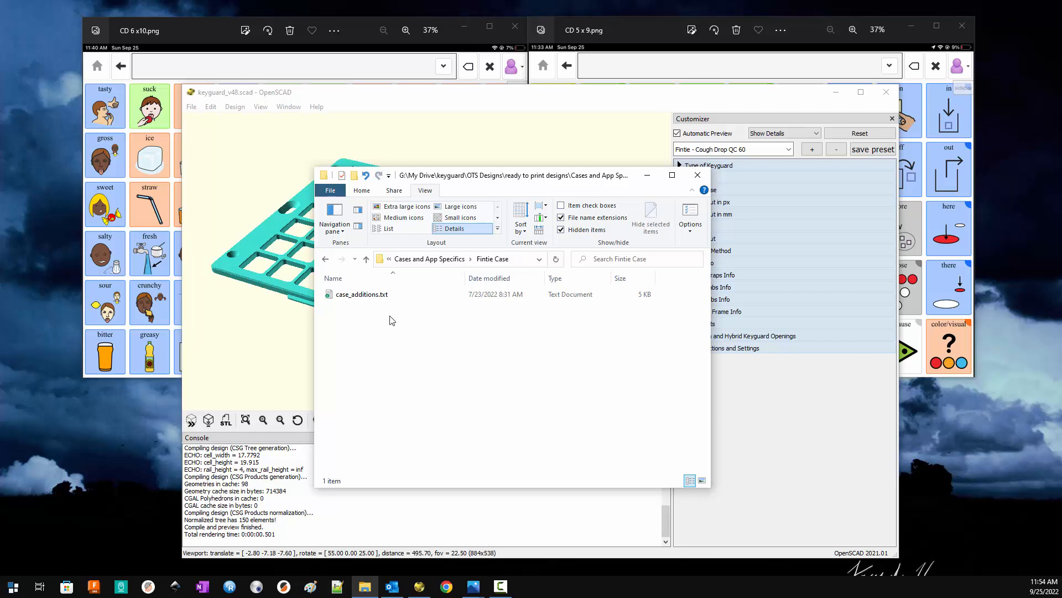
pyautogui.click(360, 295)
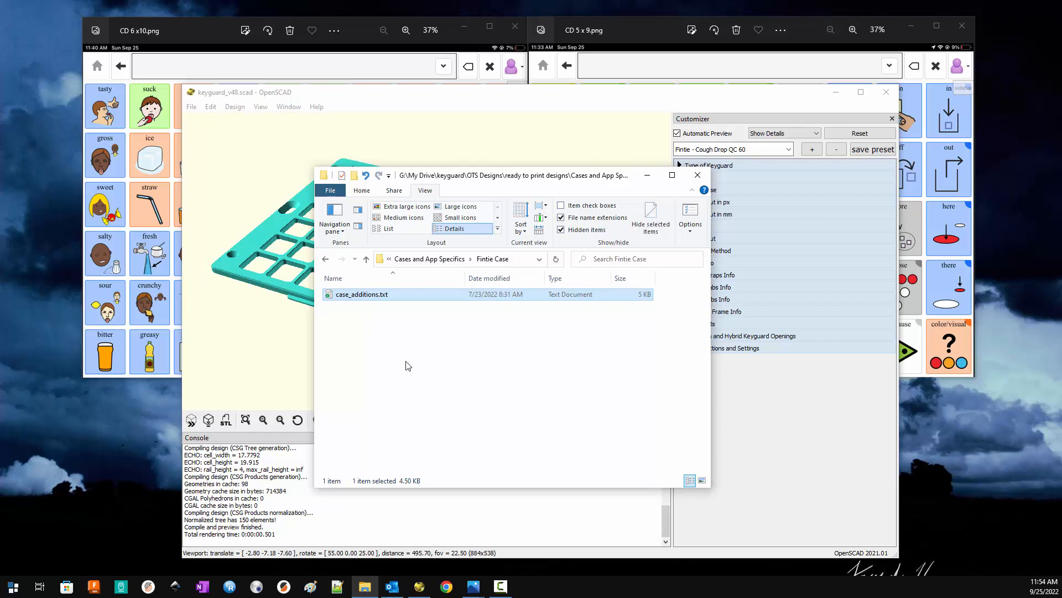
pyautogui.click(366, 261)
pyautogui.click(366, 260)
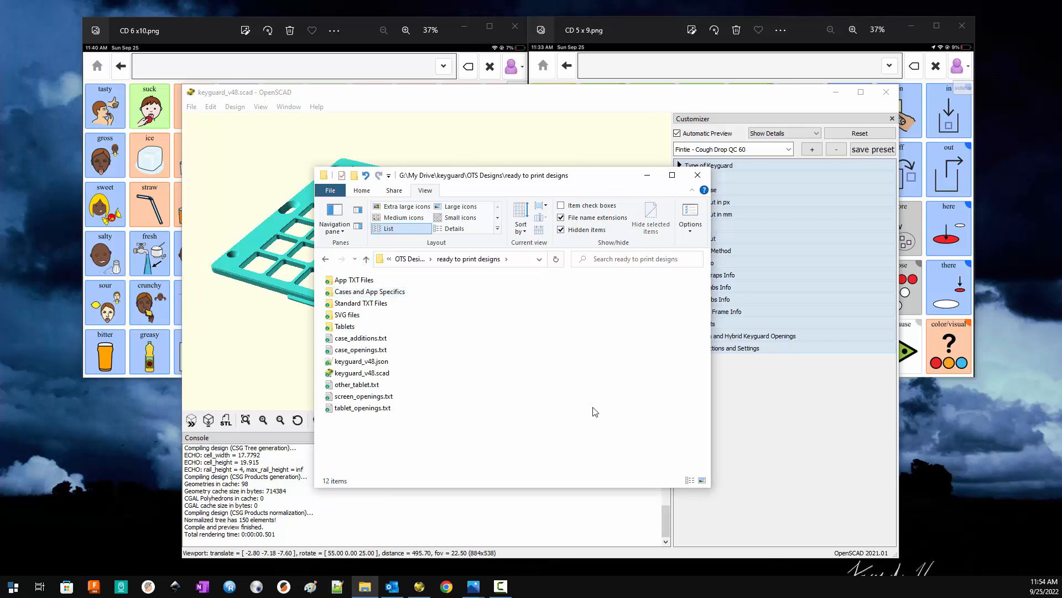
pyautogui.hotkey('ctrl', 'v')
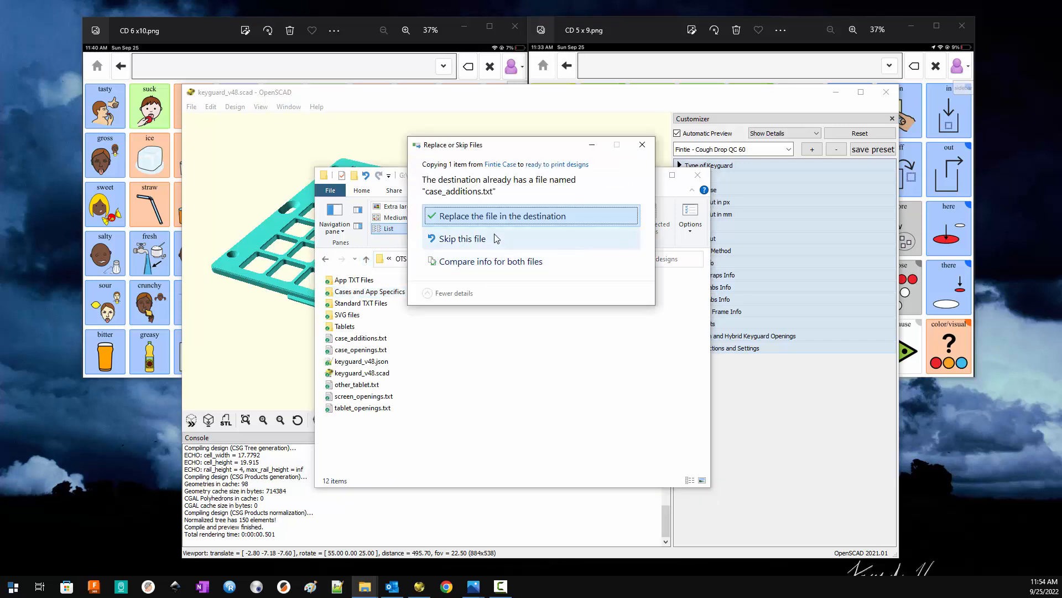
pyautogui.click(490, 217)
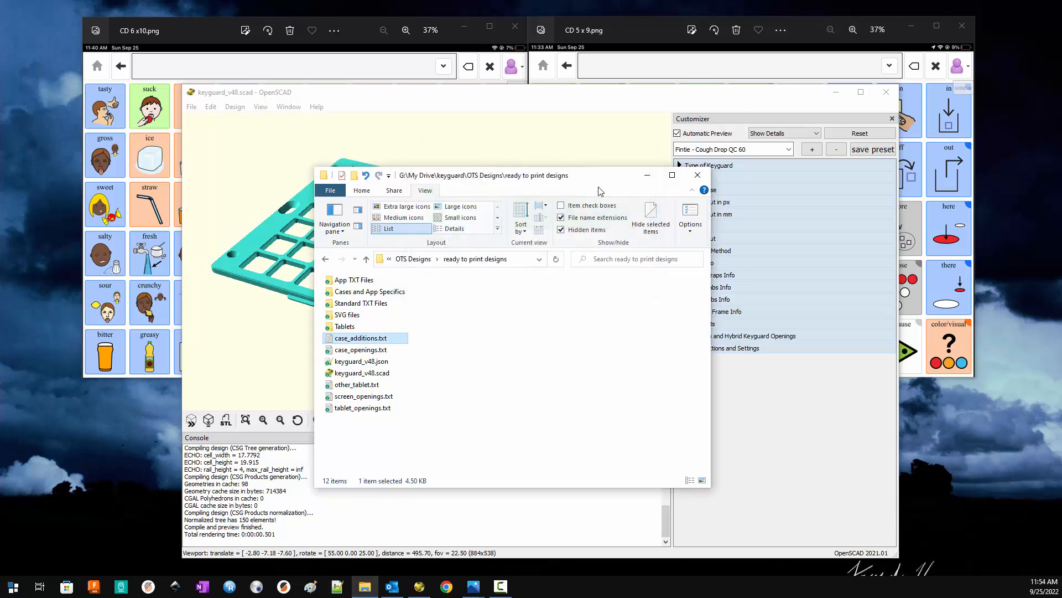
pyautogui.click(639, 183)
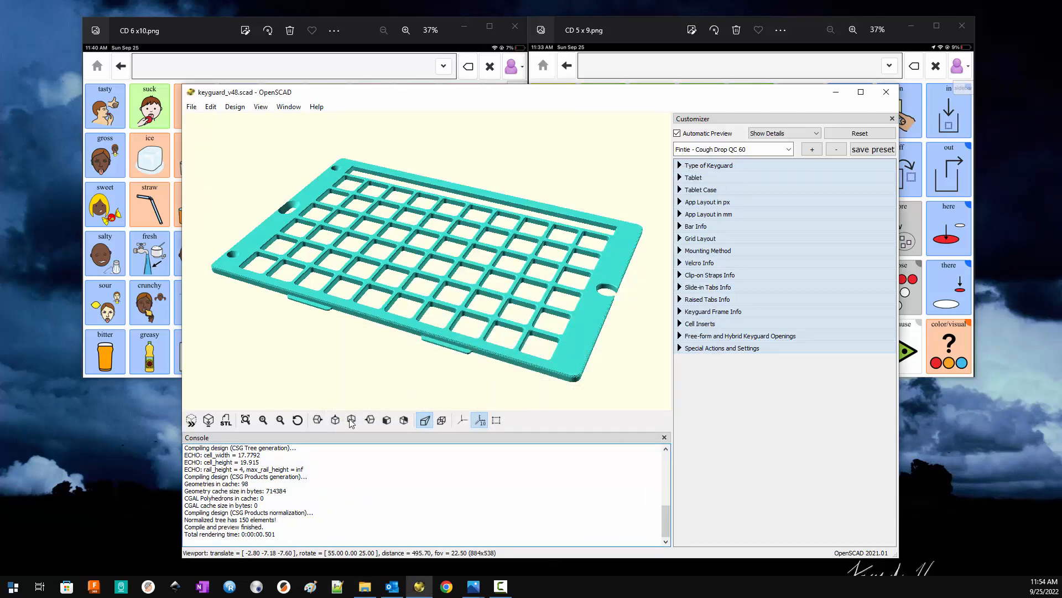
pyautogui.click(191, 423)
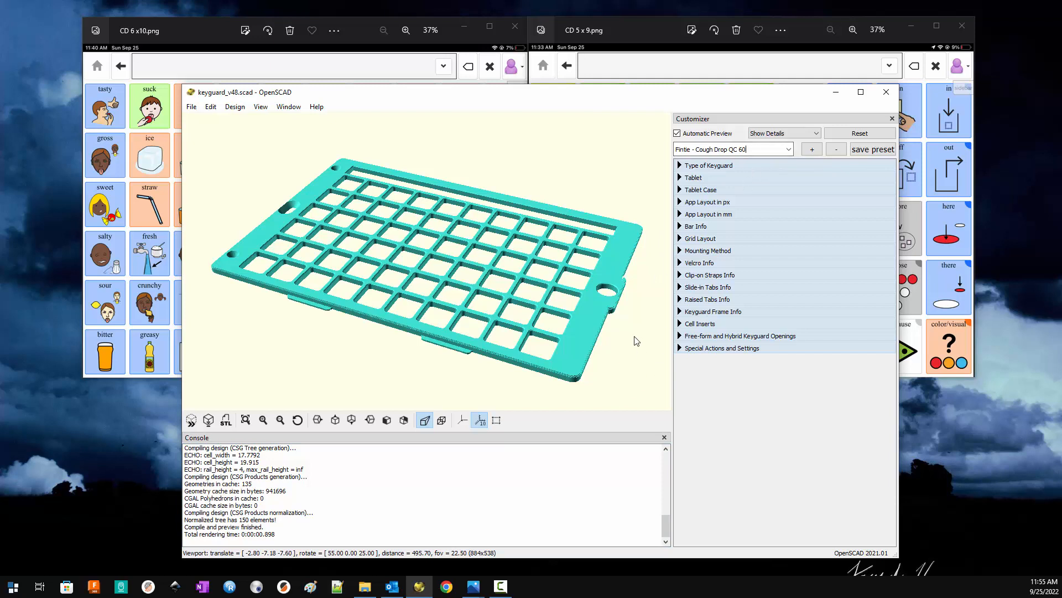
# - Create a new parameter set named "Fintie - Cough Drop QC 45" based on the loaded QC 60 preset
pyautogui.tripleClick(760, 152)
pyautogui.hotkey('ctrl', 'c')
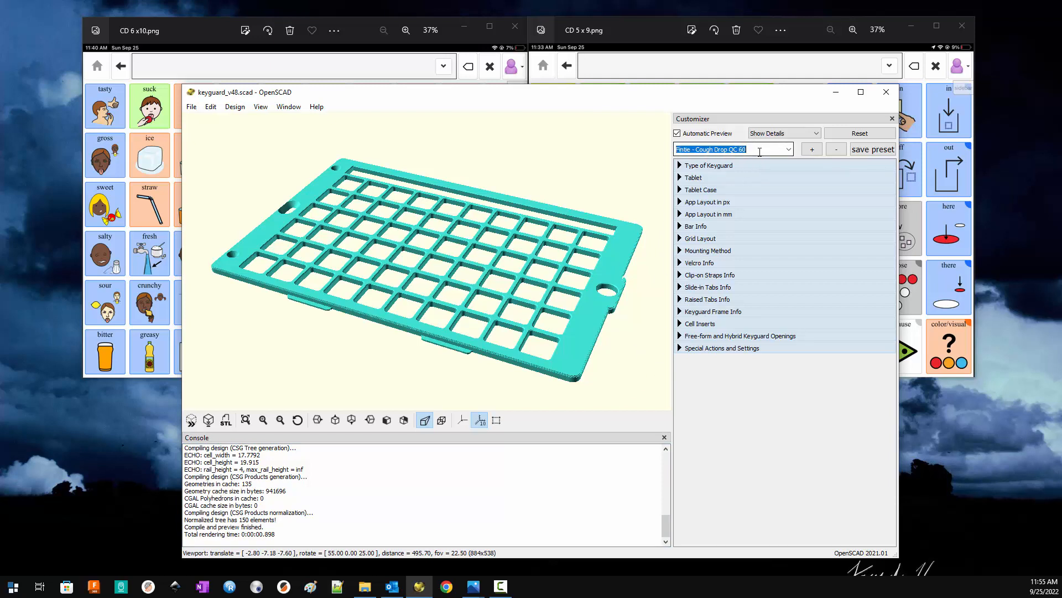
pyautogui.click(811, 149)
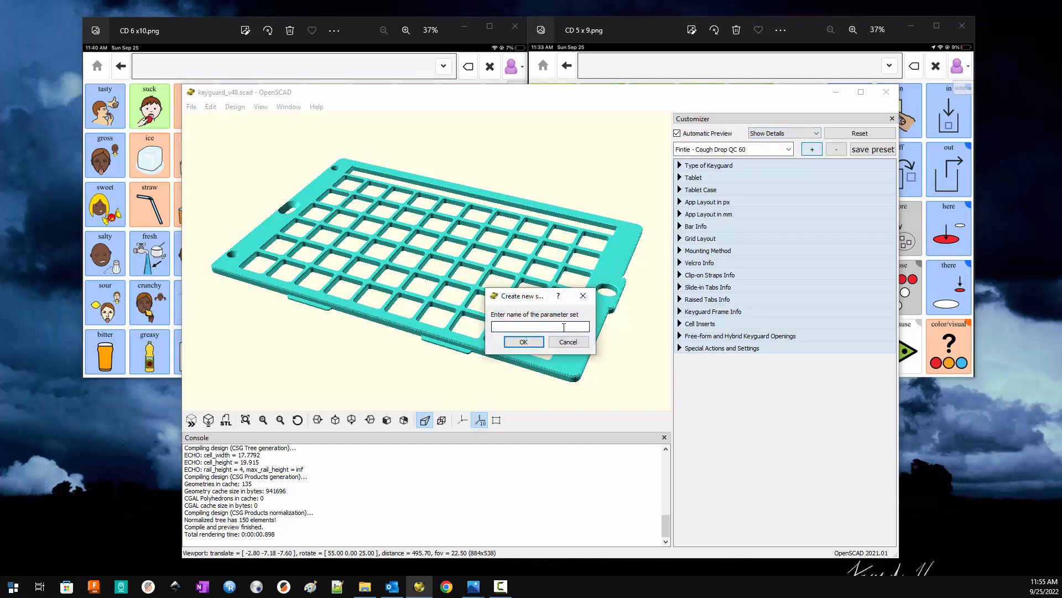
pyautogui.hotkey('ctrl', 'v')
pyautogui.click(520, 343)
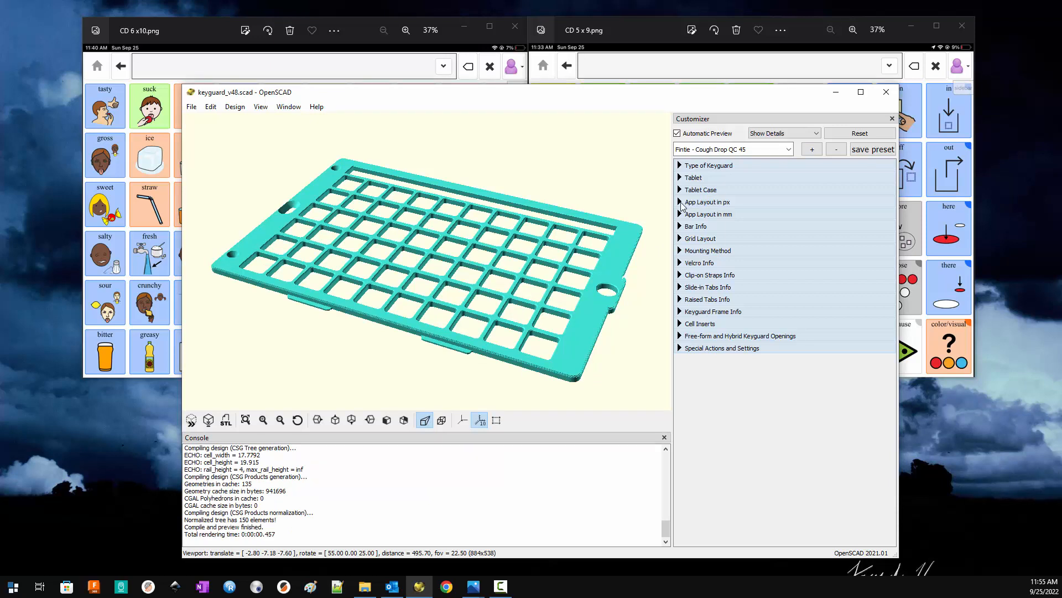
# - Set the keyguard's grid layout to 9 columns and 5 rows
pyautogui.click(681, 239)
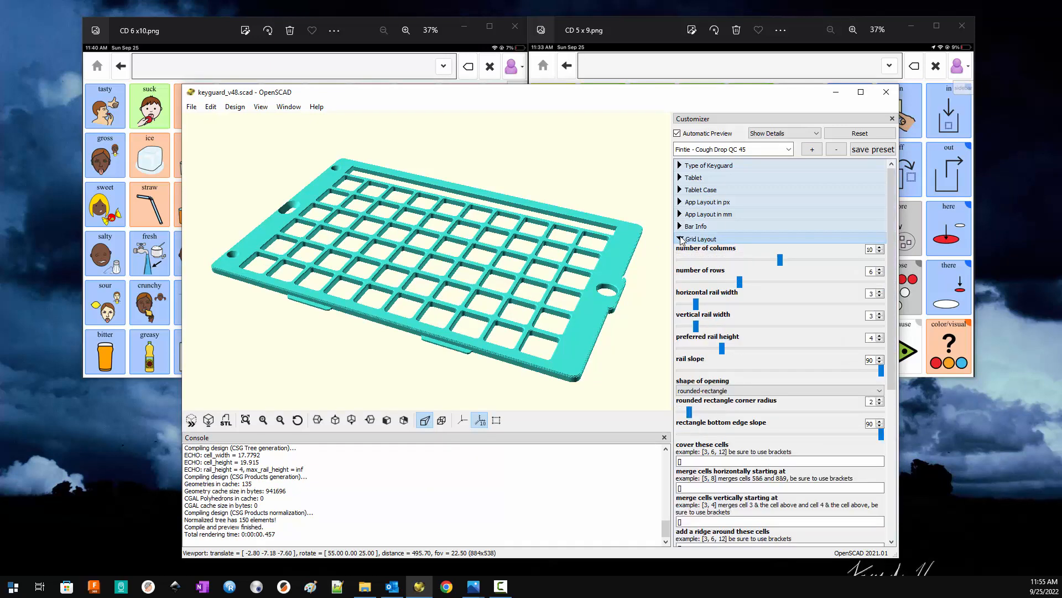
pyautogui.click(880, 251)
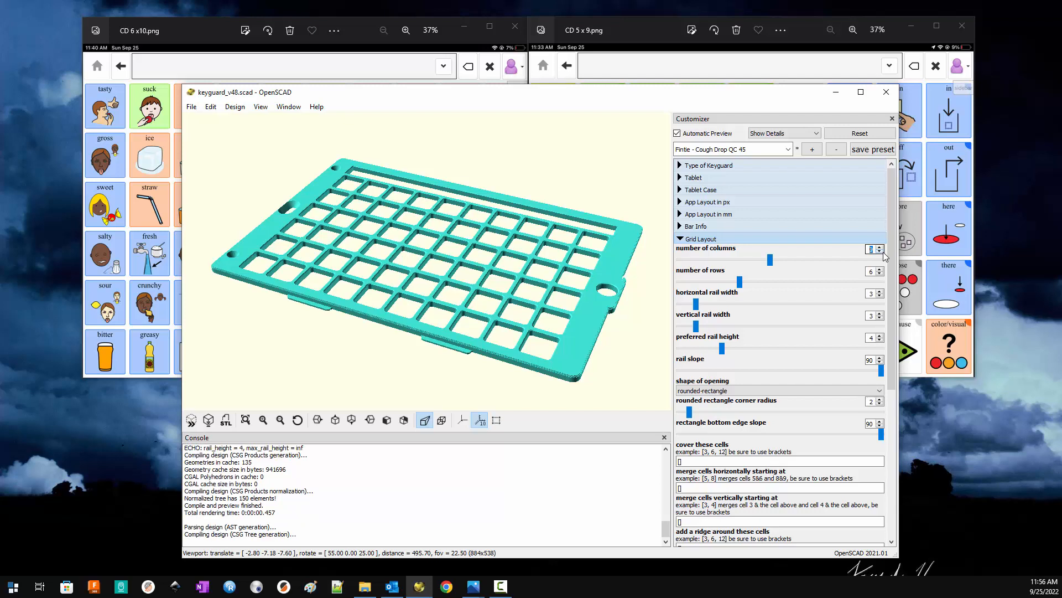
pyautogui.click(880, 273)
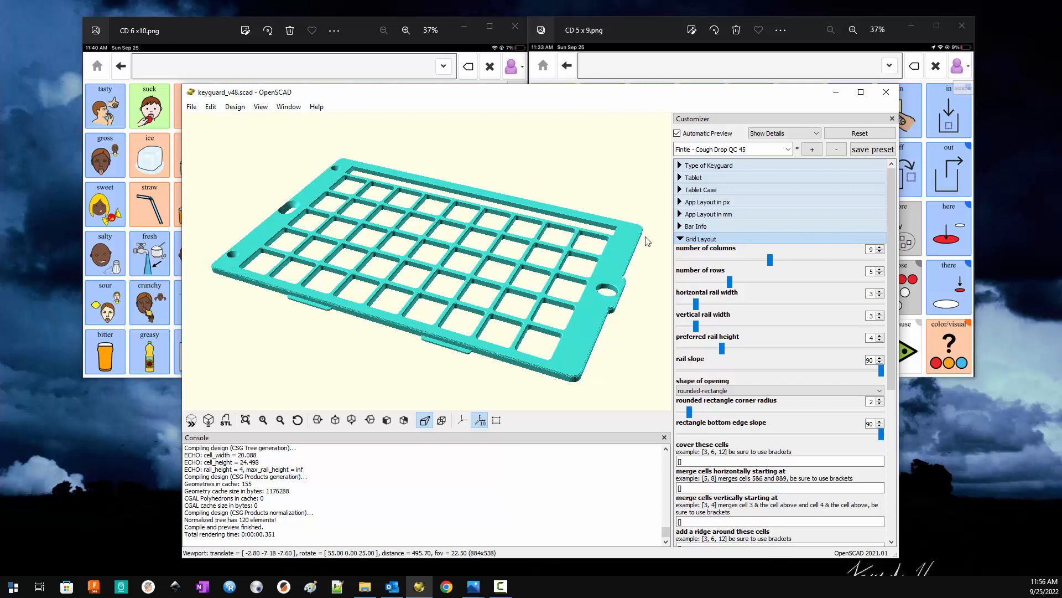
pyautogui.click(682, 239)
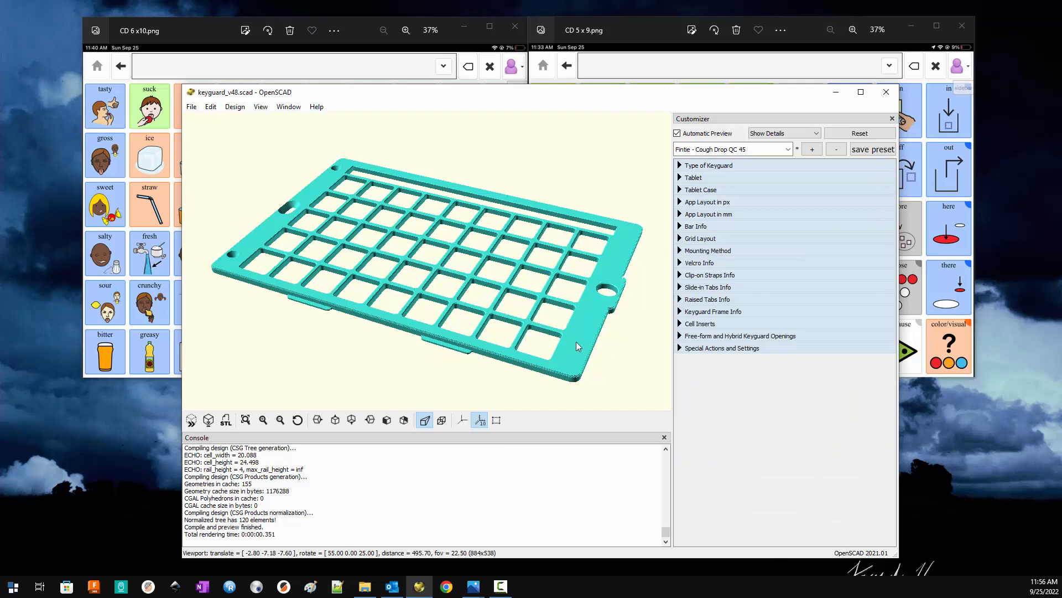
# - Change the keyguard's mounting method to "Raised Tabs - for cases"
pyautogui.click(681, 251)
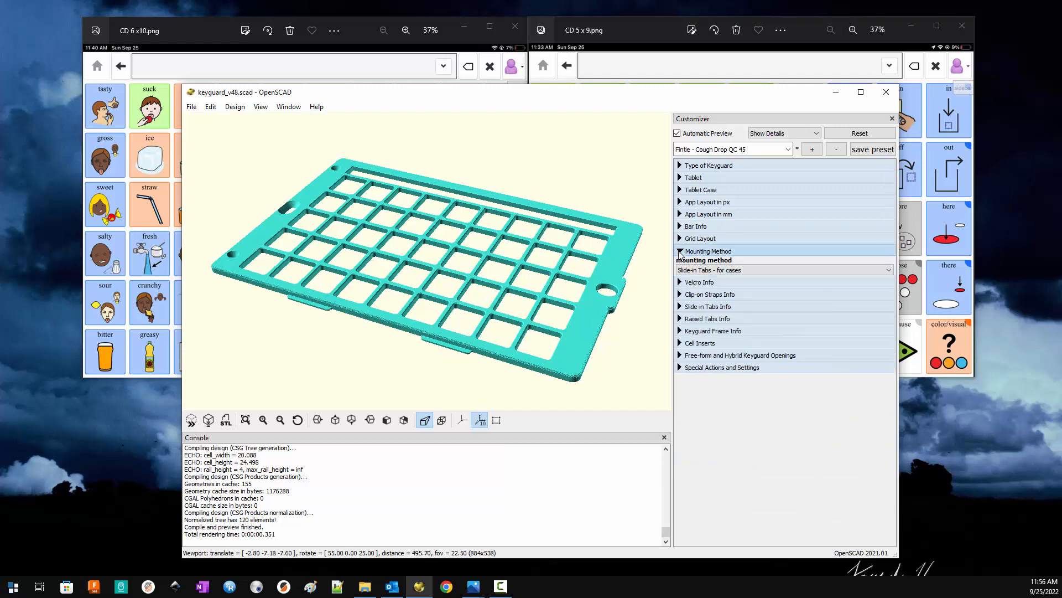
pyautogui.click(688, 271)
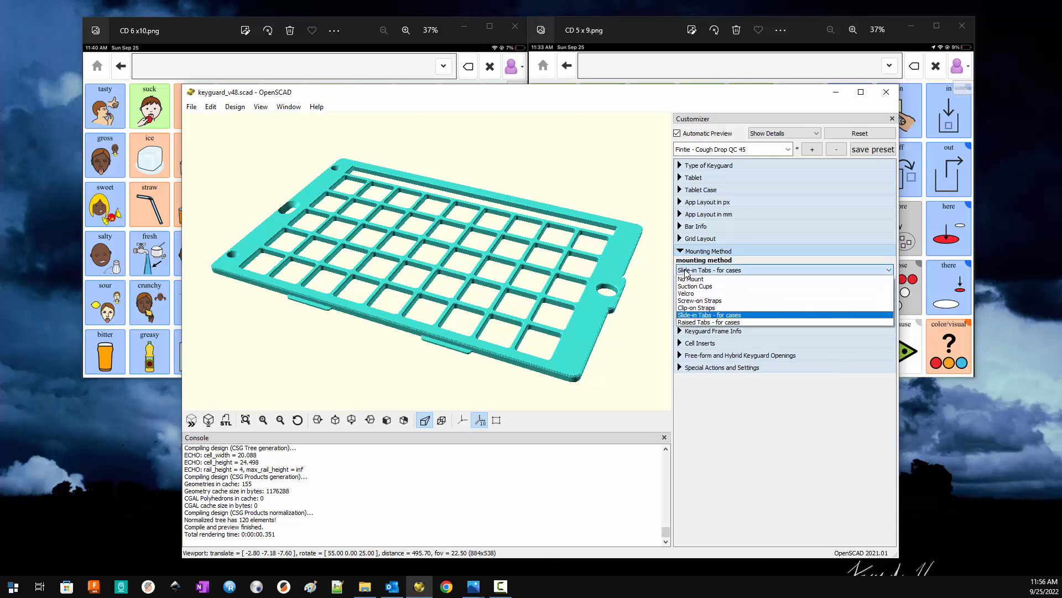
pyautogui.click(691, 322)
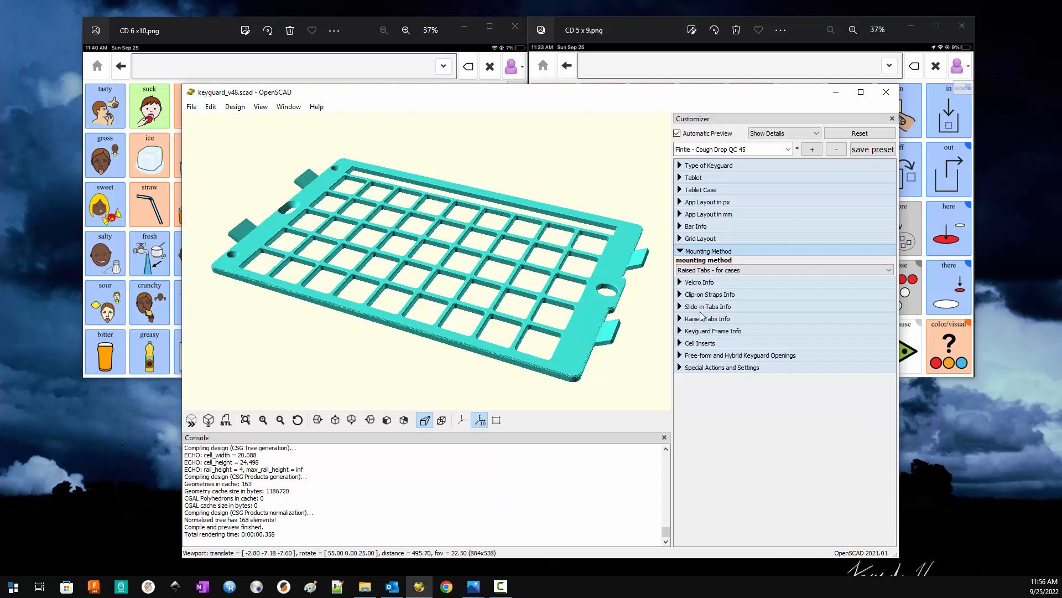
# - Change the keyguard's mounting method to "No Mount" and save the change to the "Fintie - Cough Drop QC 45" preset
pyautogui.click(690, 271)
pyautogui.click(690, 279)
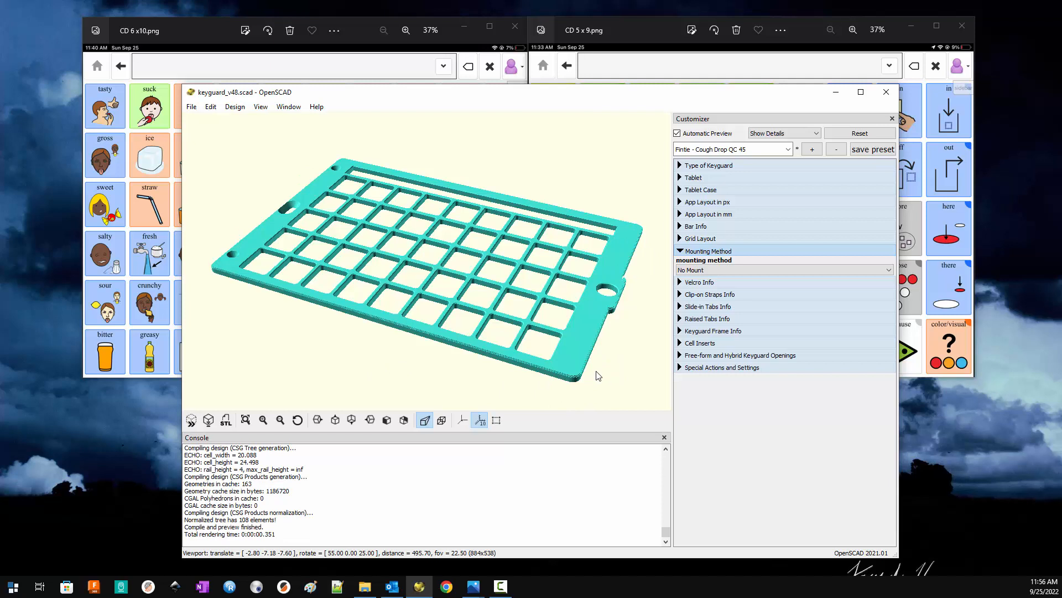
pyautogui.click(682, 252)
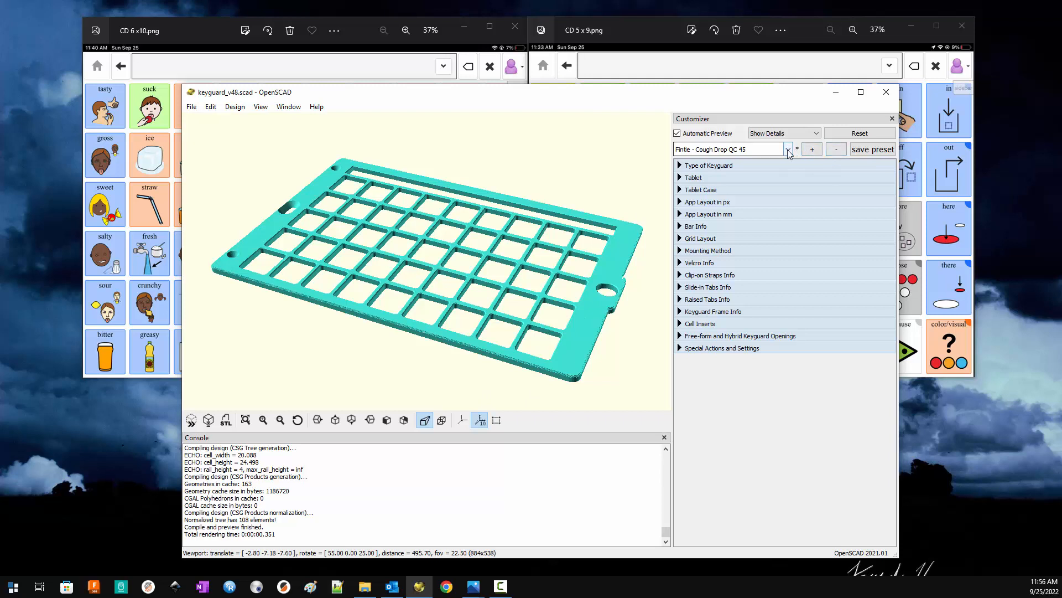
pyautogui.click(873, 150)
# - Set "first two layers only" to yes in the special settings, and check the thin keyguard against the CD 5 x 9.png screenshot
pyautogui.click(680, 348)
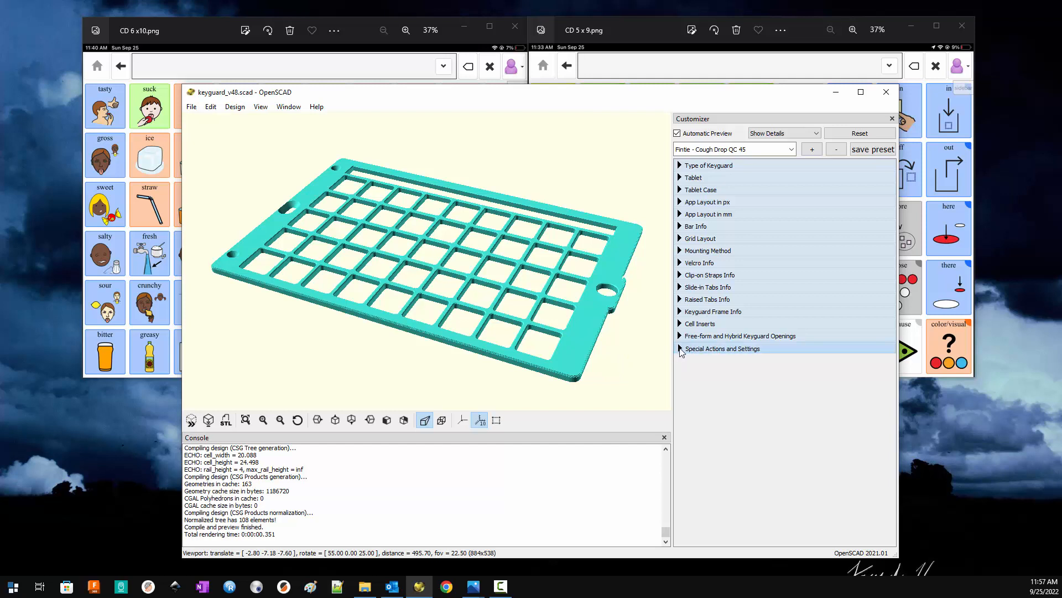
pyautogui.scroll(-7, 753, 374)
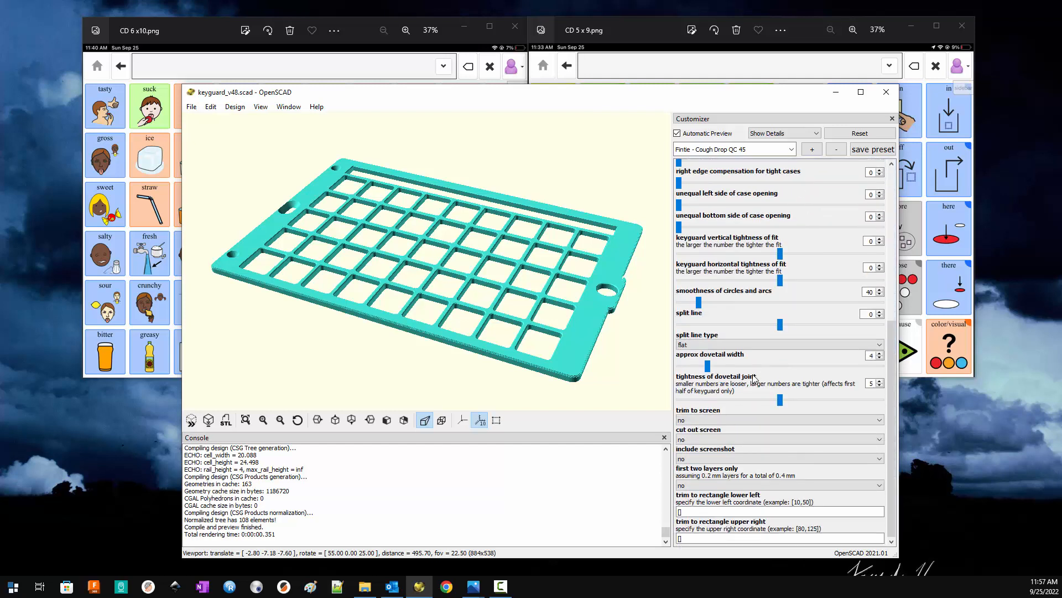
pyautogui.click(703, 486)
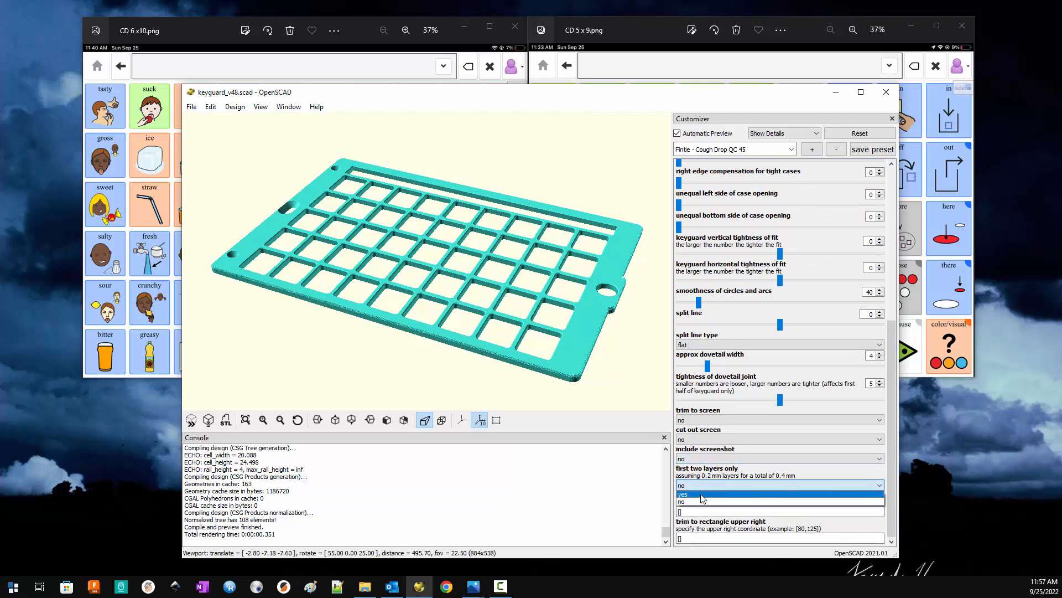
pyautogui.click(702, 494)
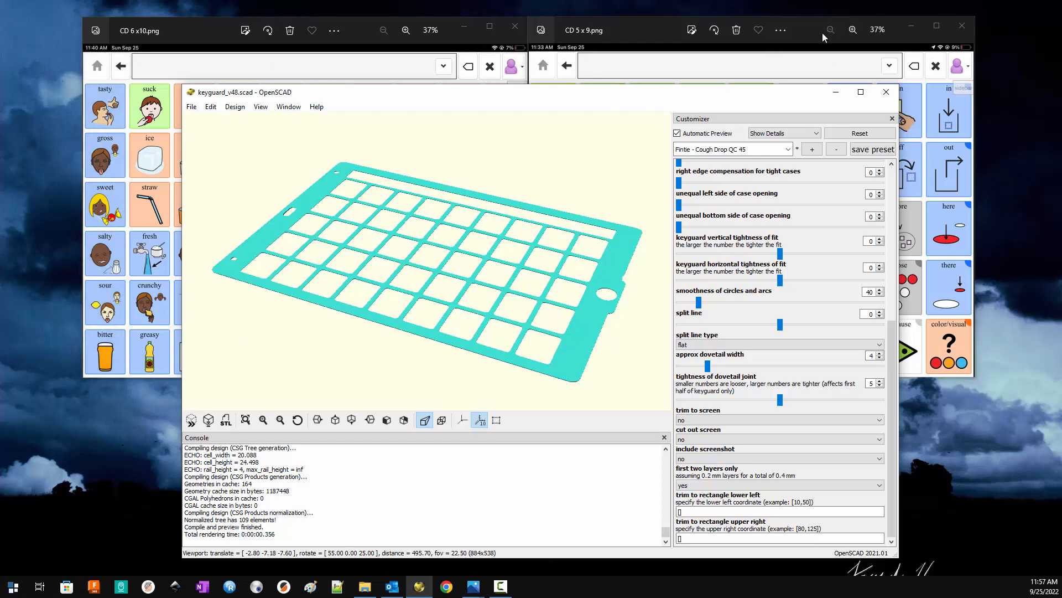
pyautogui.click(650, 31)
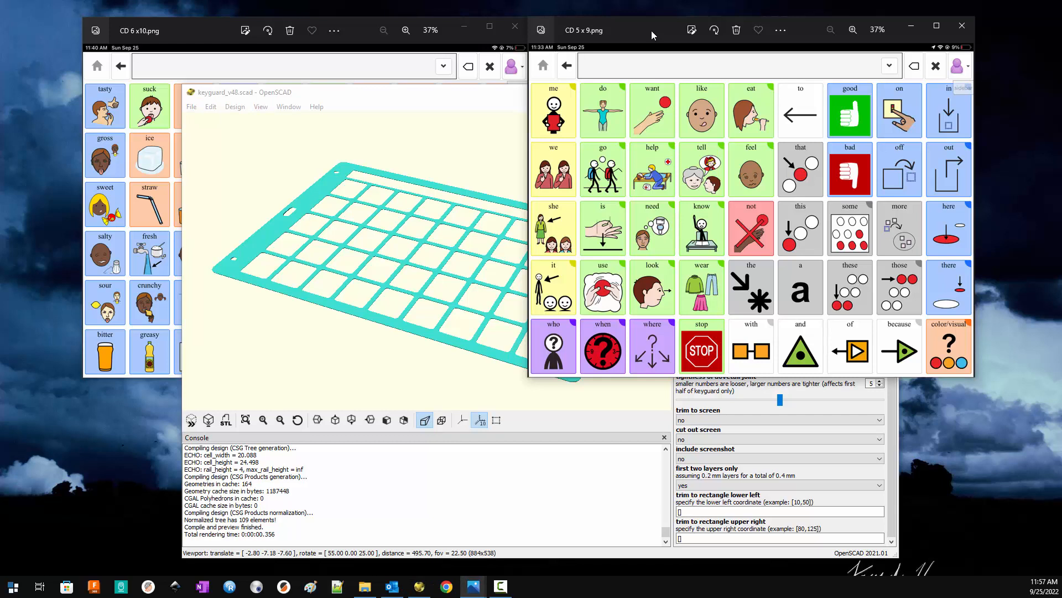
pyautogui.click(353, 361)
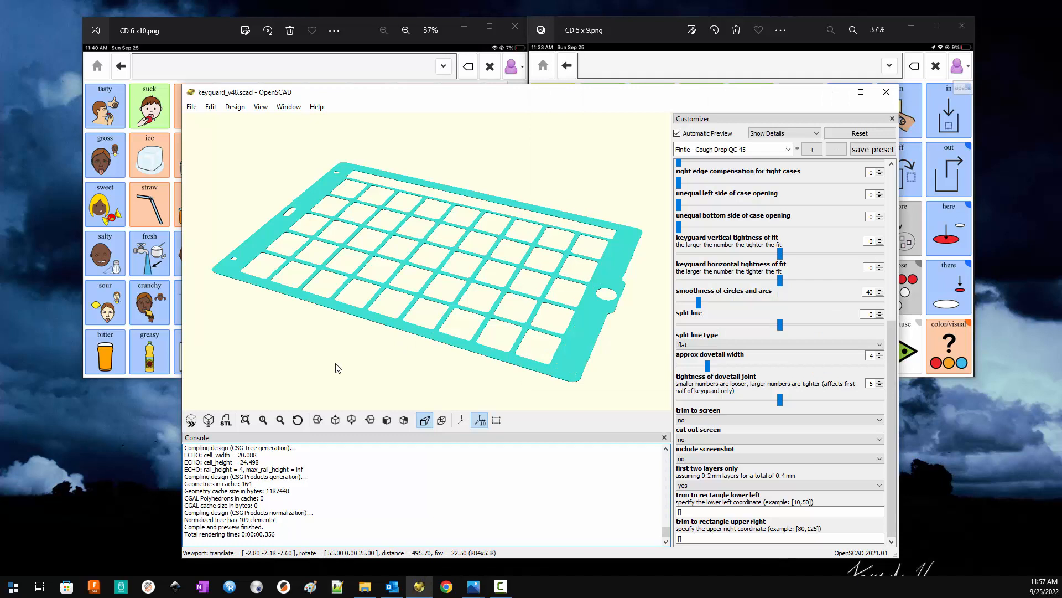